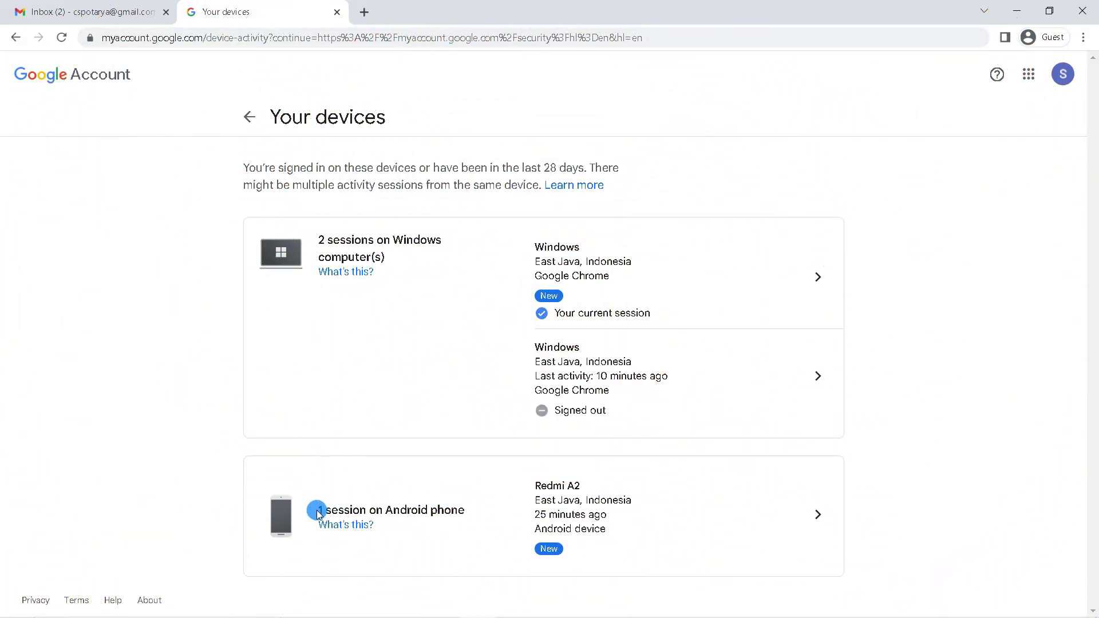
- Highlight the '1 session on Android phone' text, then dismiss the desktop context menu
drag(318, 510, 464, 510)
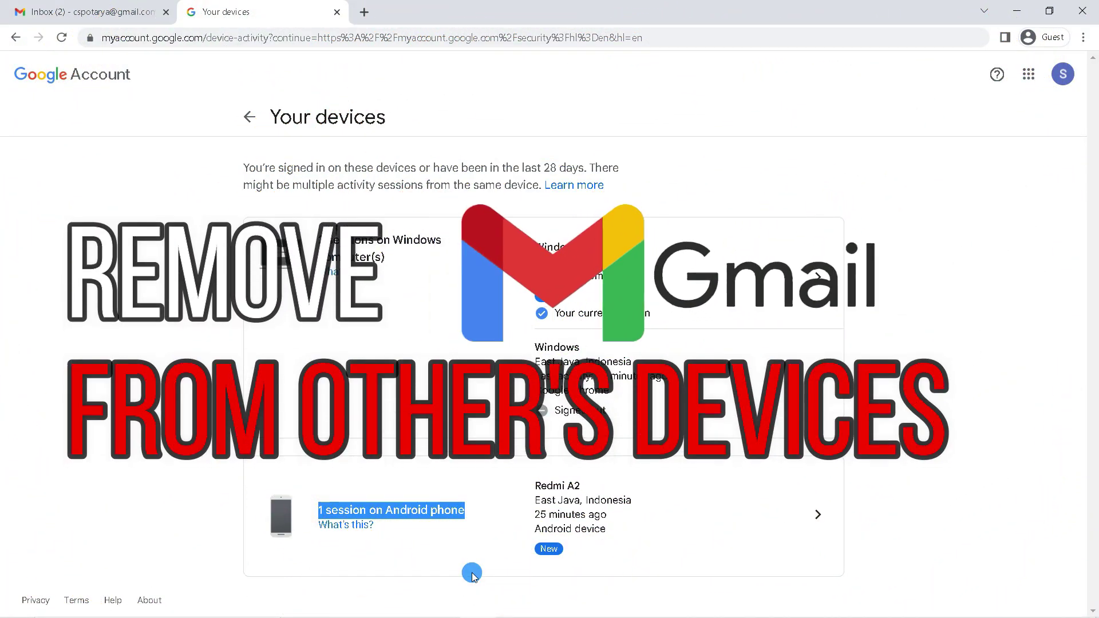
click(442, 558)
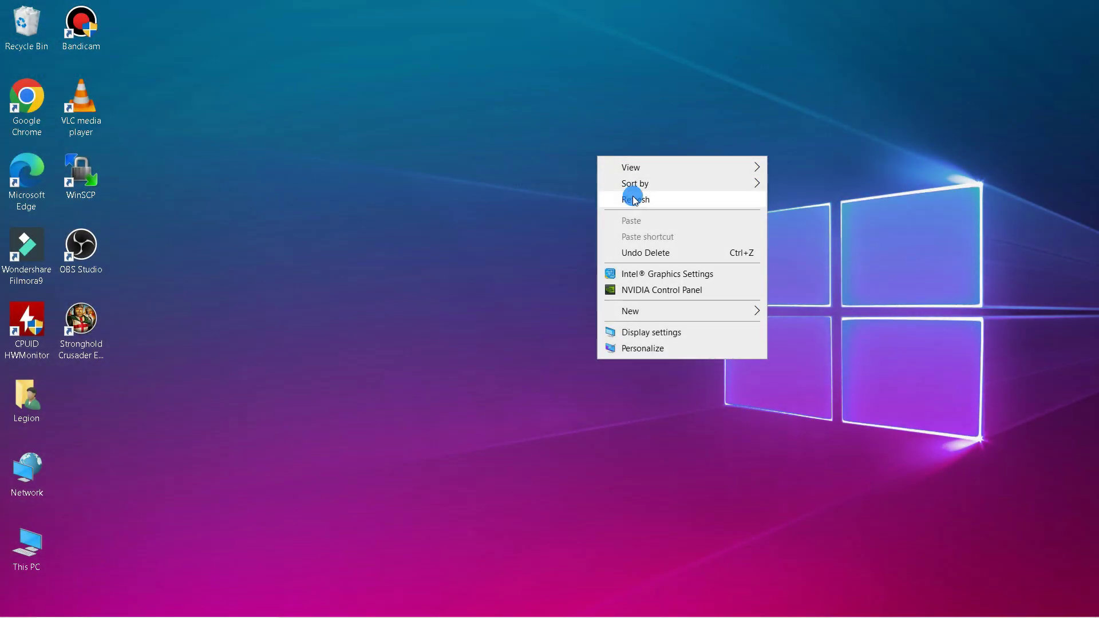
click(636, 199)
right_click(524, 190)
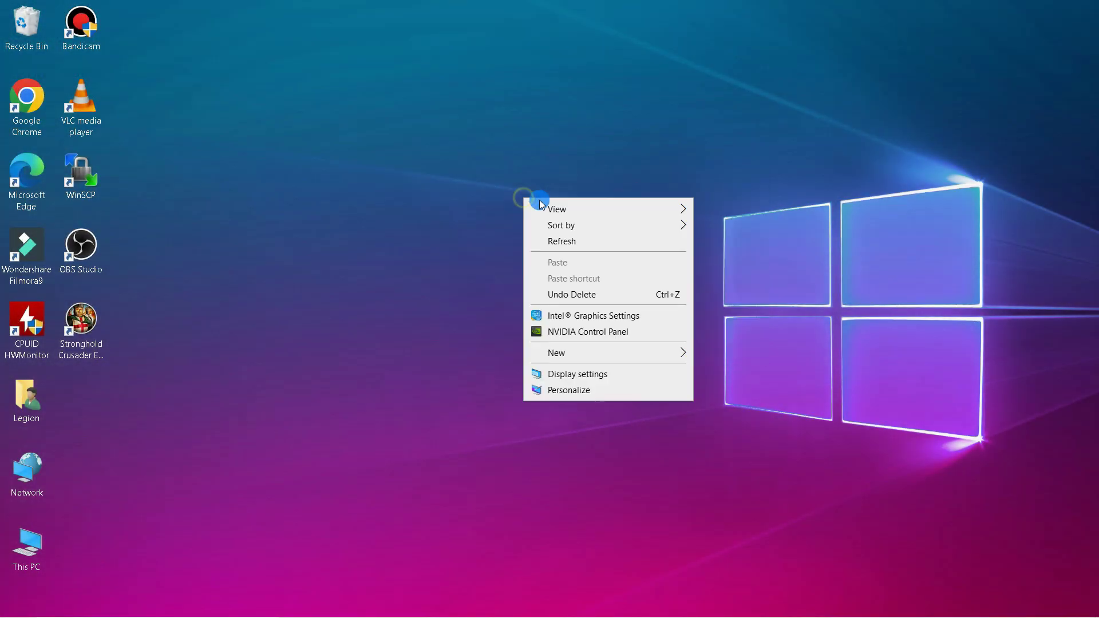
click(560, 237)
- Refresh the Windows desktop and bring up Chrome from the taskbar
right_click(533, 198)
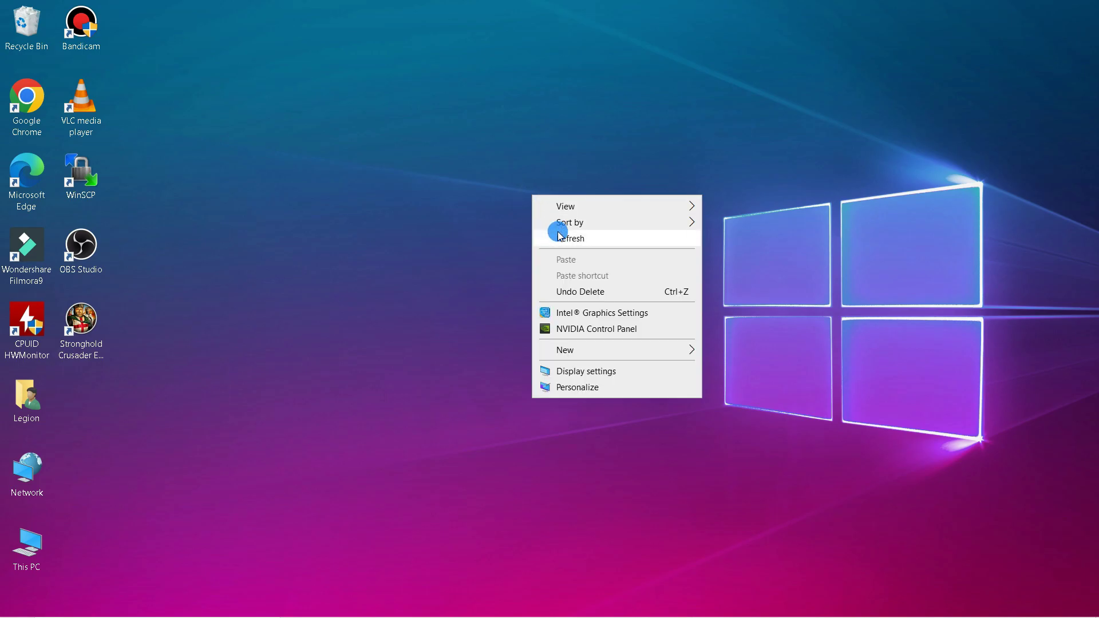
click(562, 239)
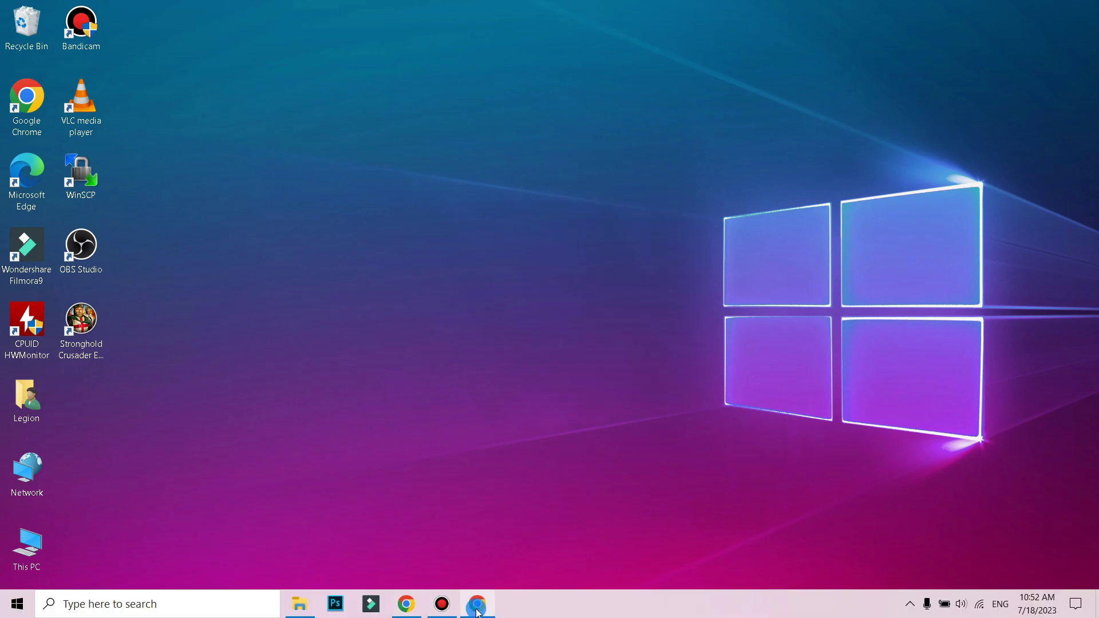
click(477, 605)
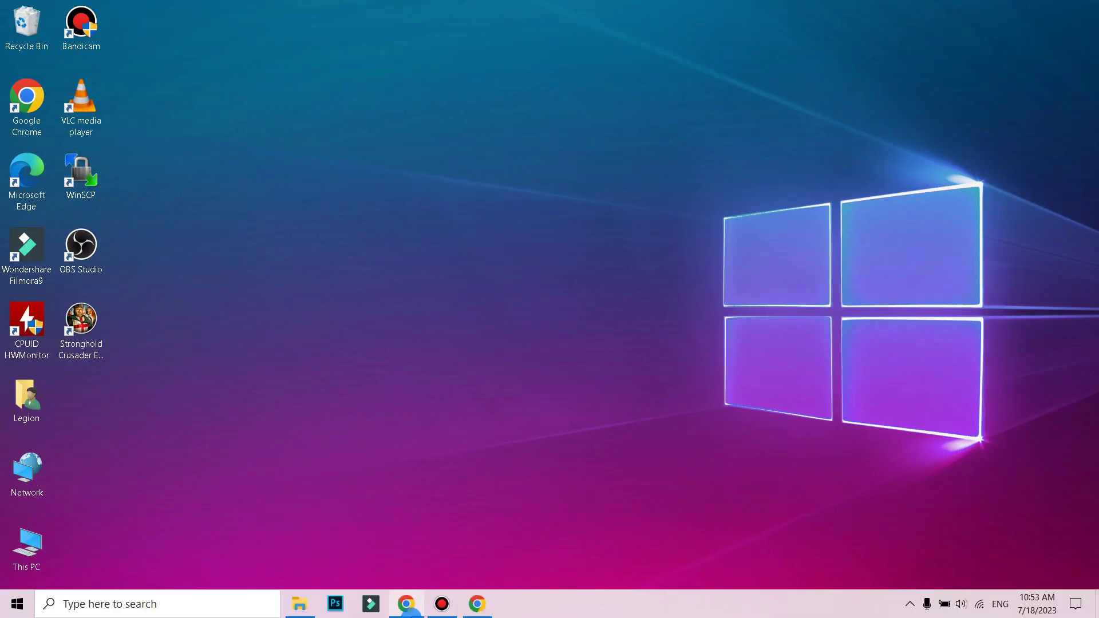
- Bring Chrome forward and go to gmail.com from the address bar
click(477, 604)
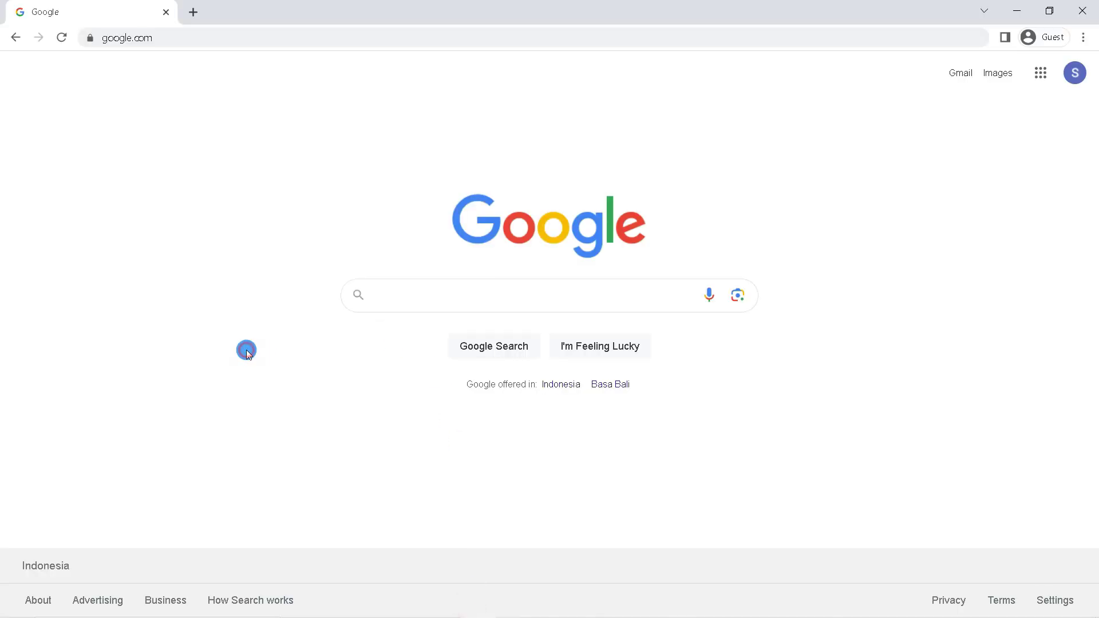
click(125, 37)
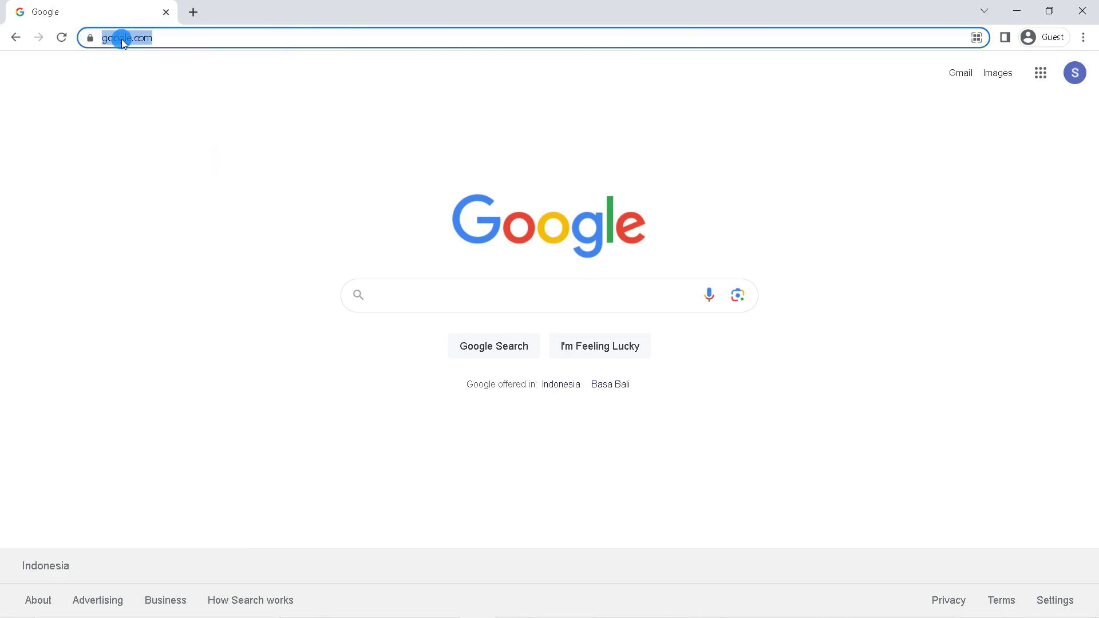
text(gmail.com)
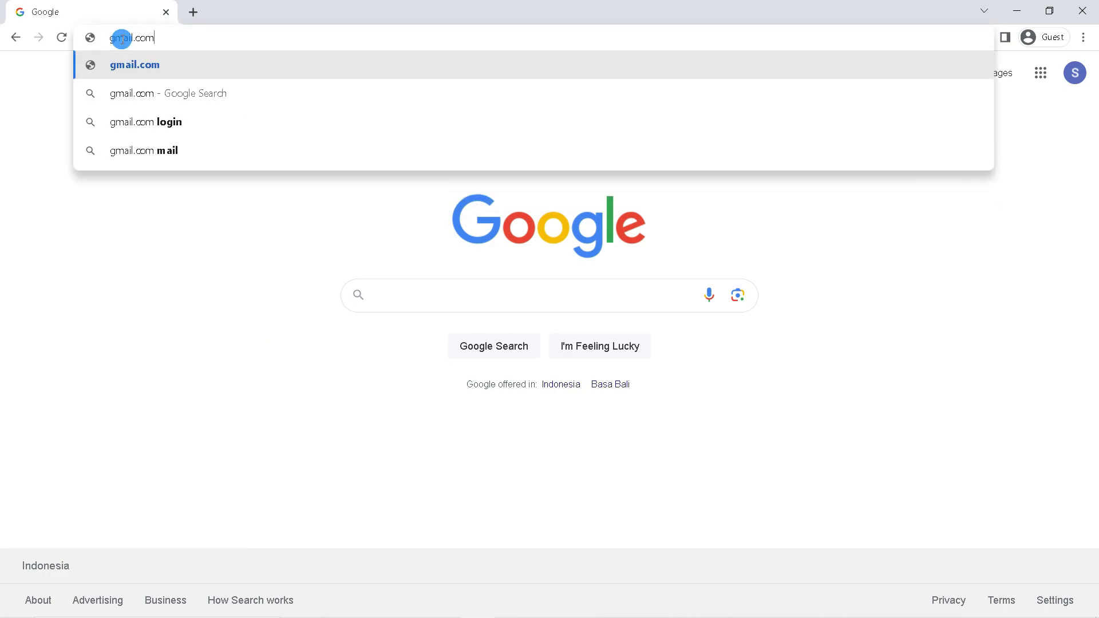
key(Return)
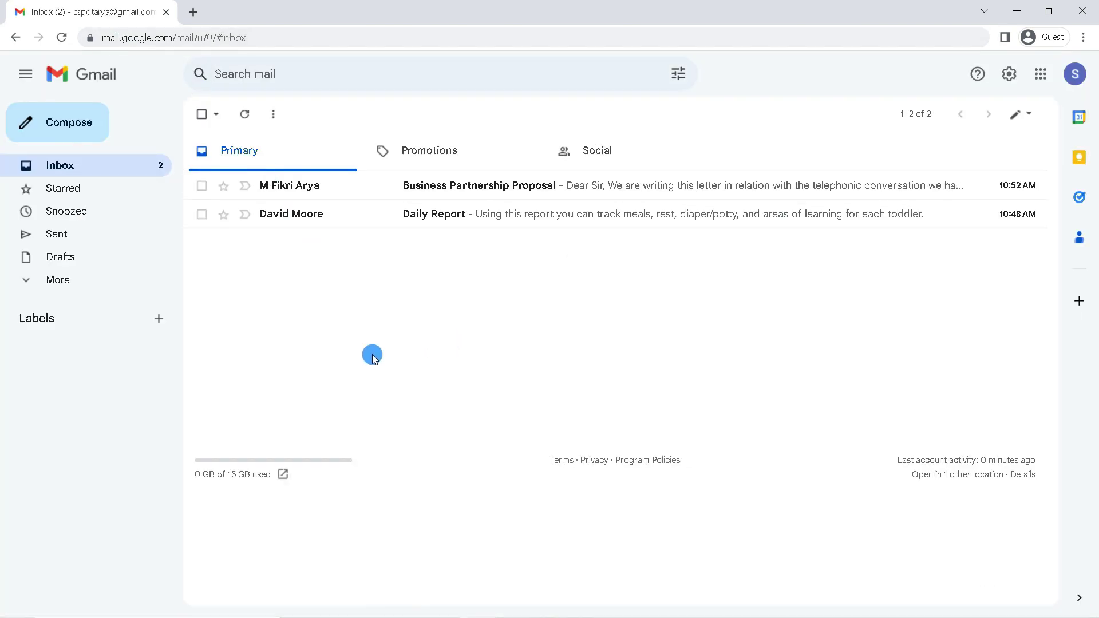
click(1078, 77)
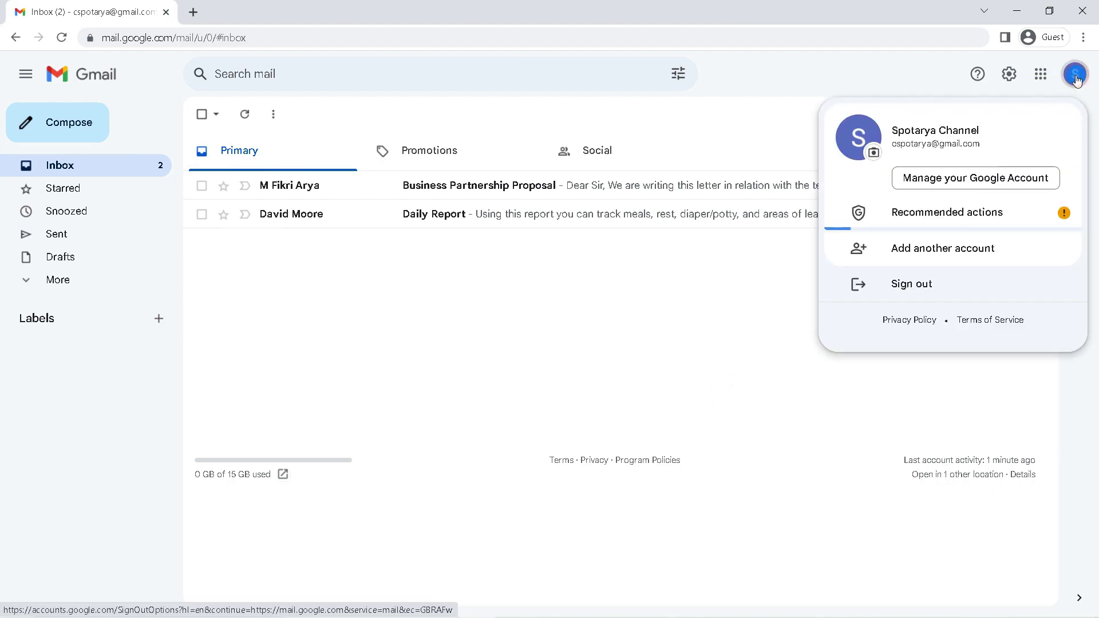
drag(889, 131, 983, 138)
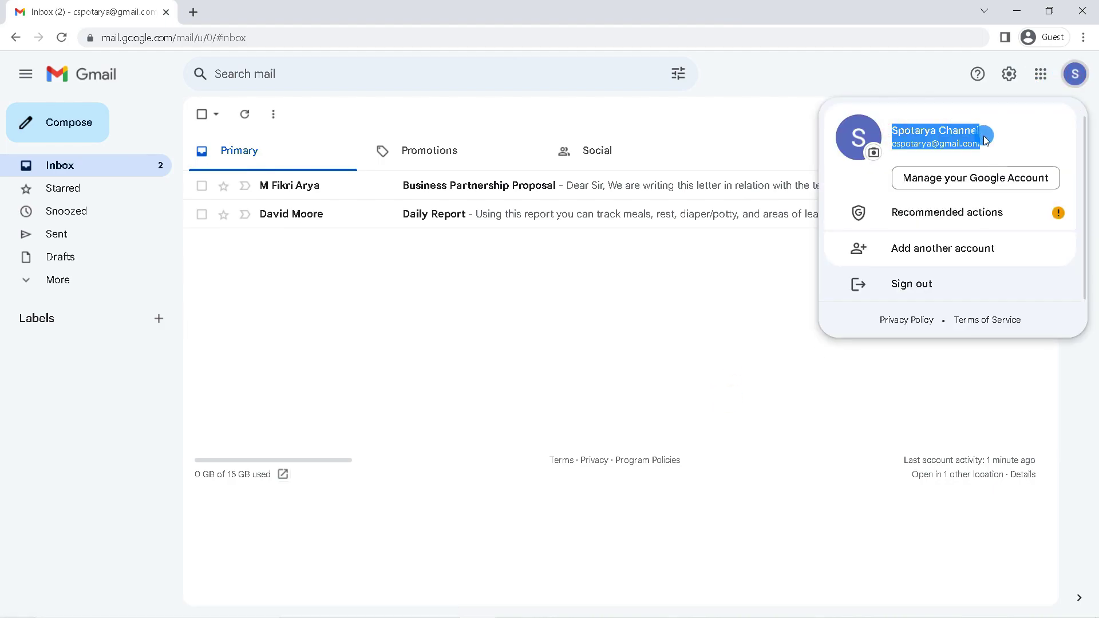
click(1044, 125)
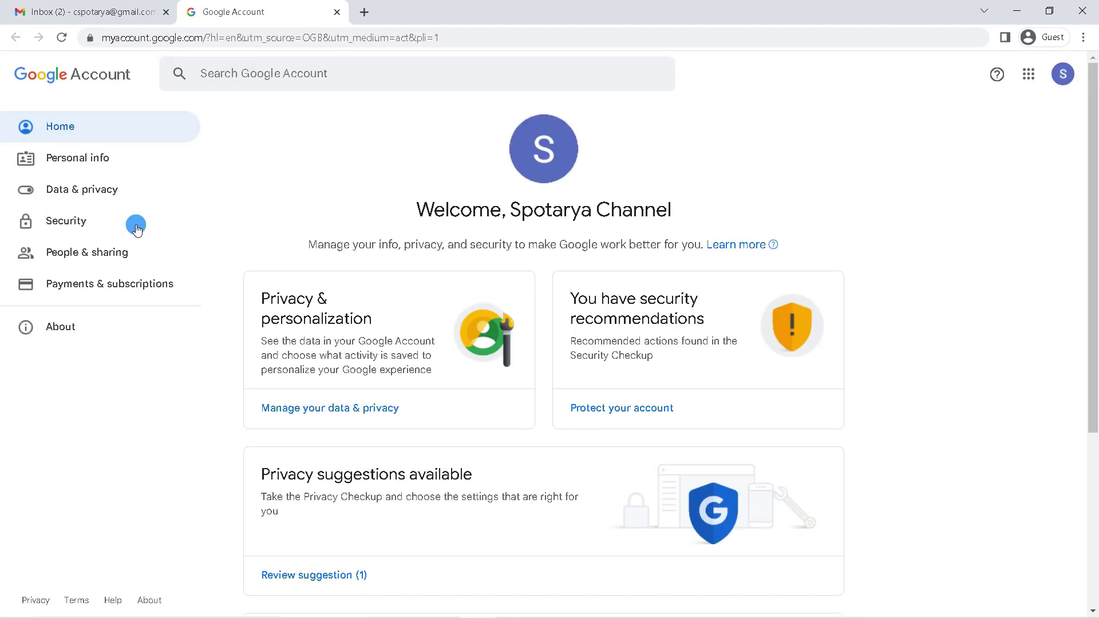
- Go to Security and open the 'Manage all devices' list
click(66, 225)
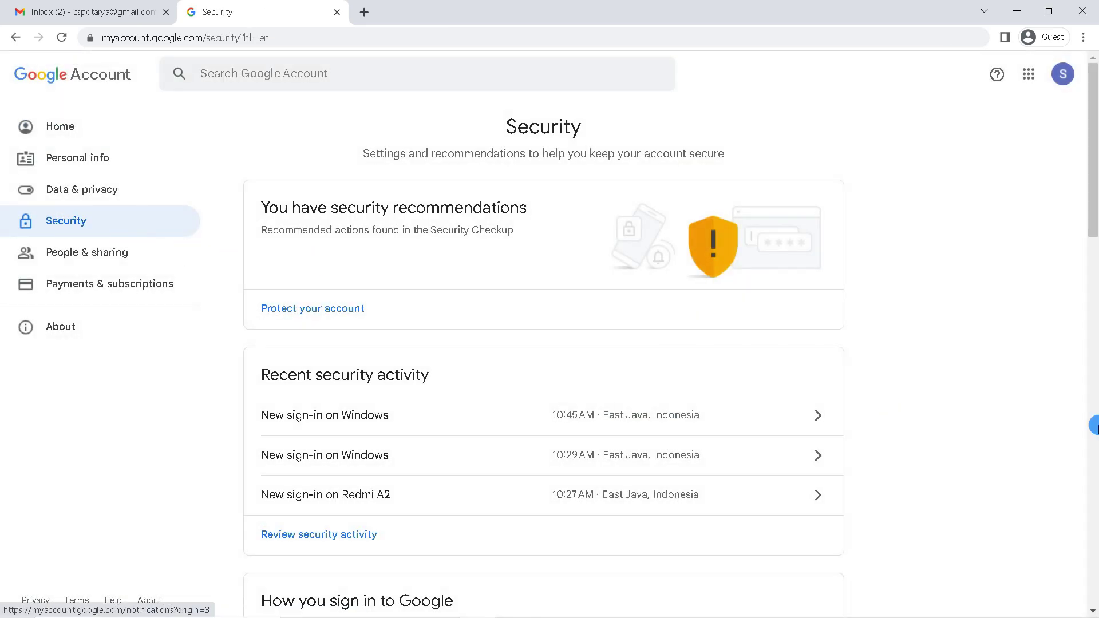
drag(1093, 122, 1093, 331)
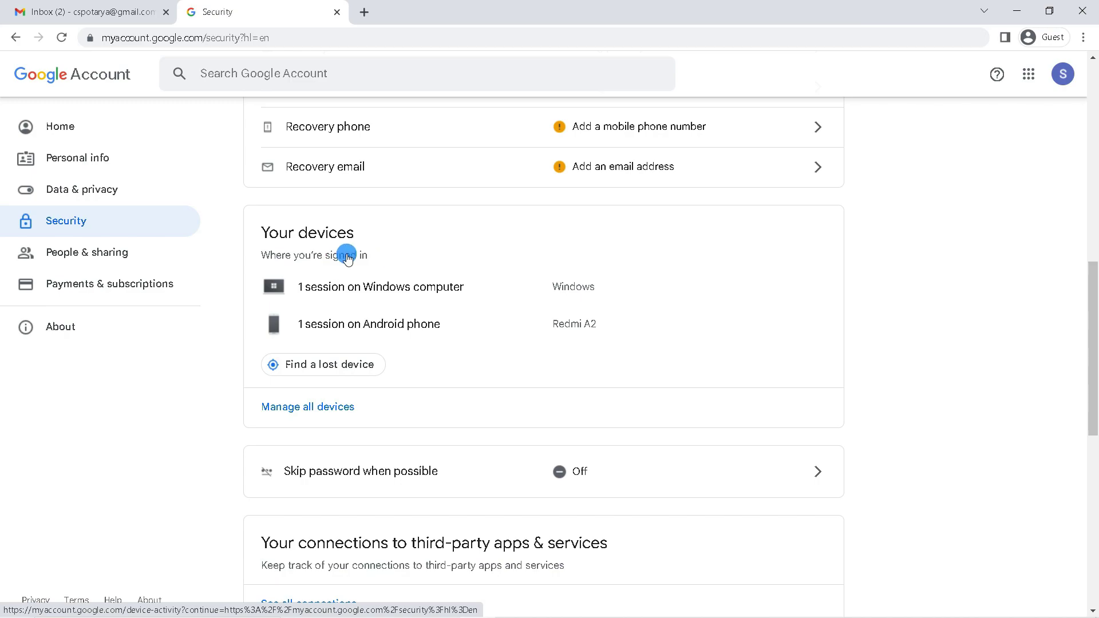
click(338, 411)
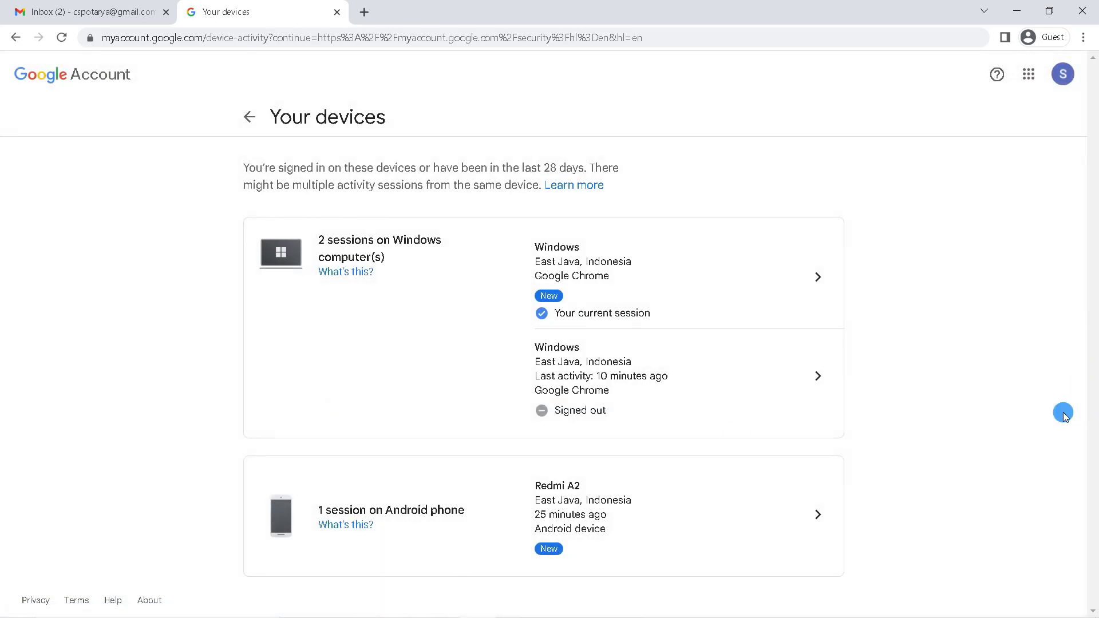
drag(319, 240, 401, 256)
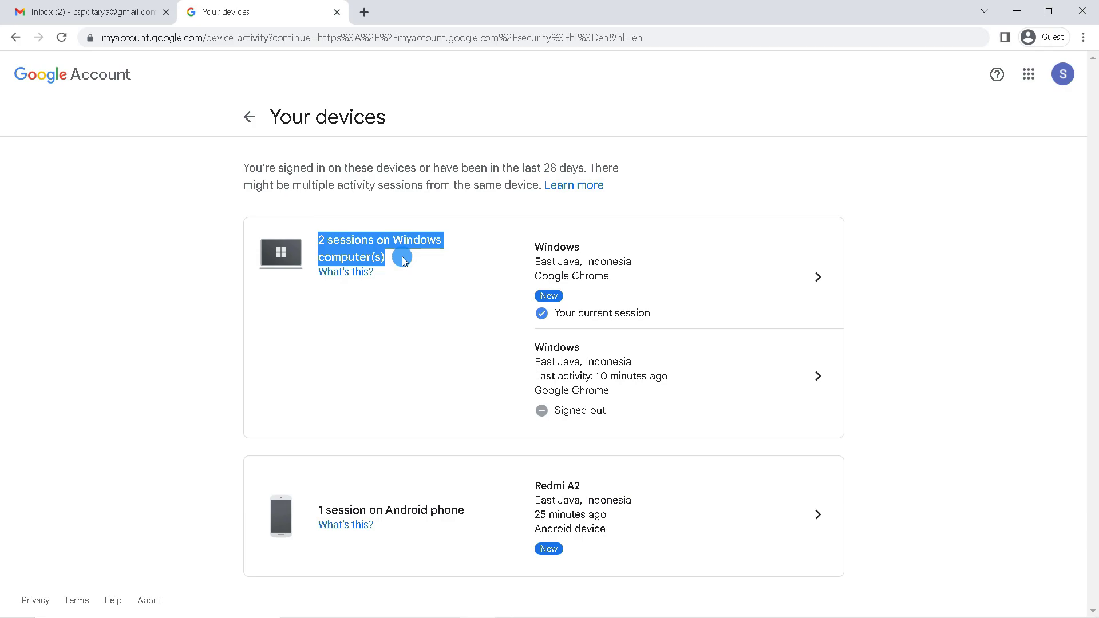
click(138, 307)
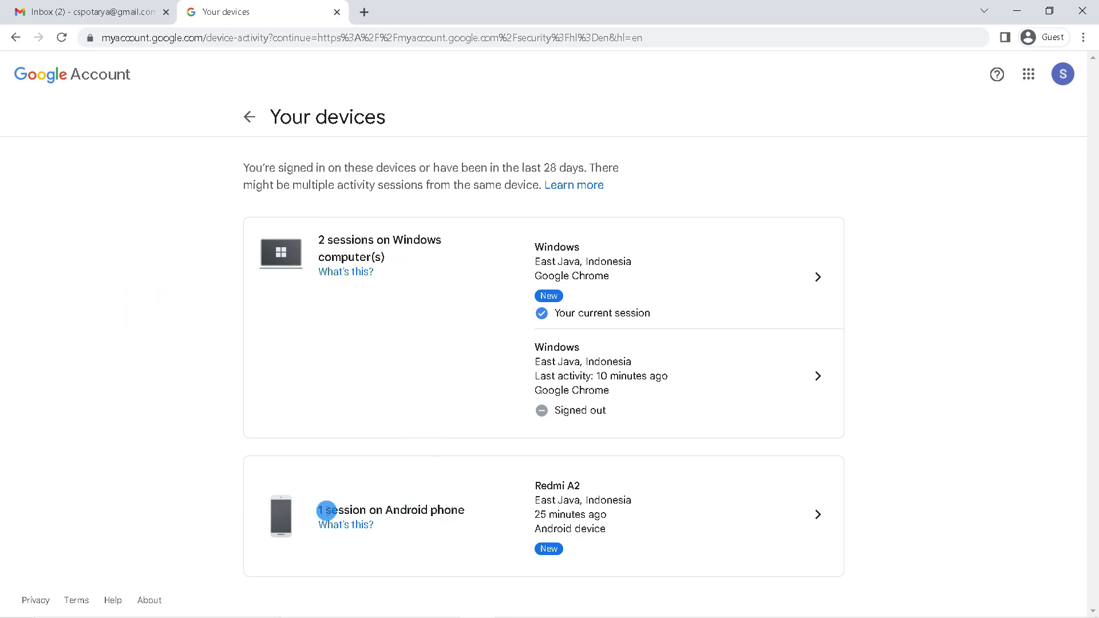
drag(318, 512, 435, 499)
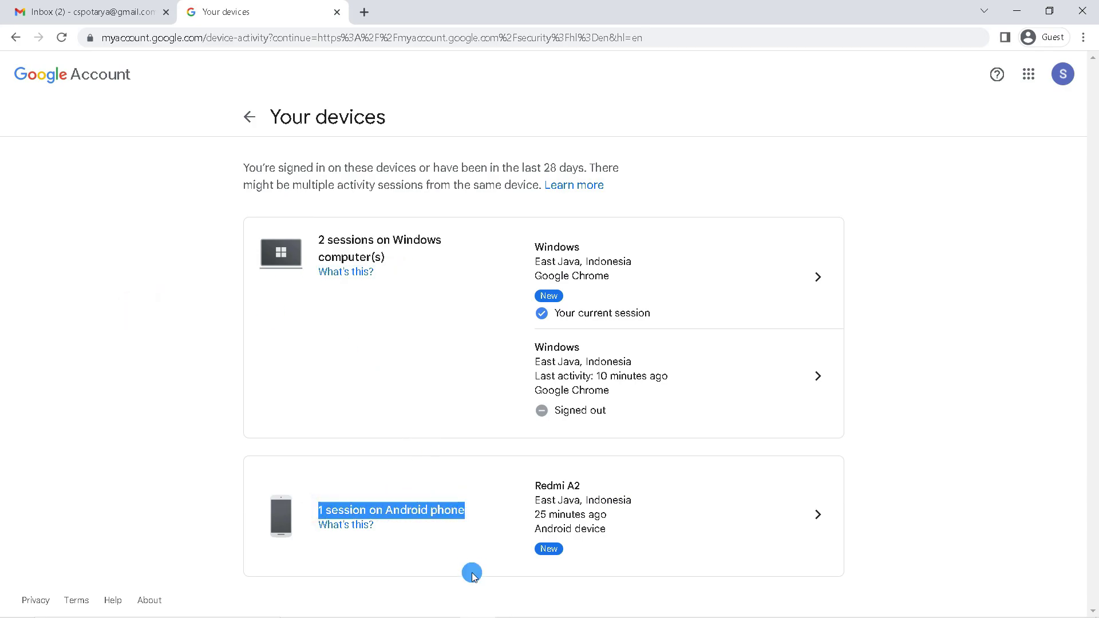
click(208, 414)
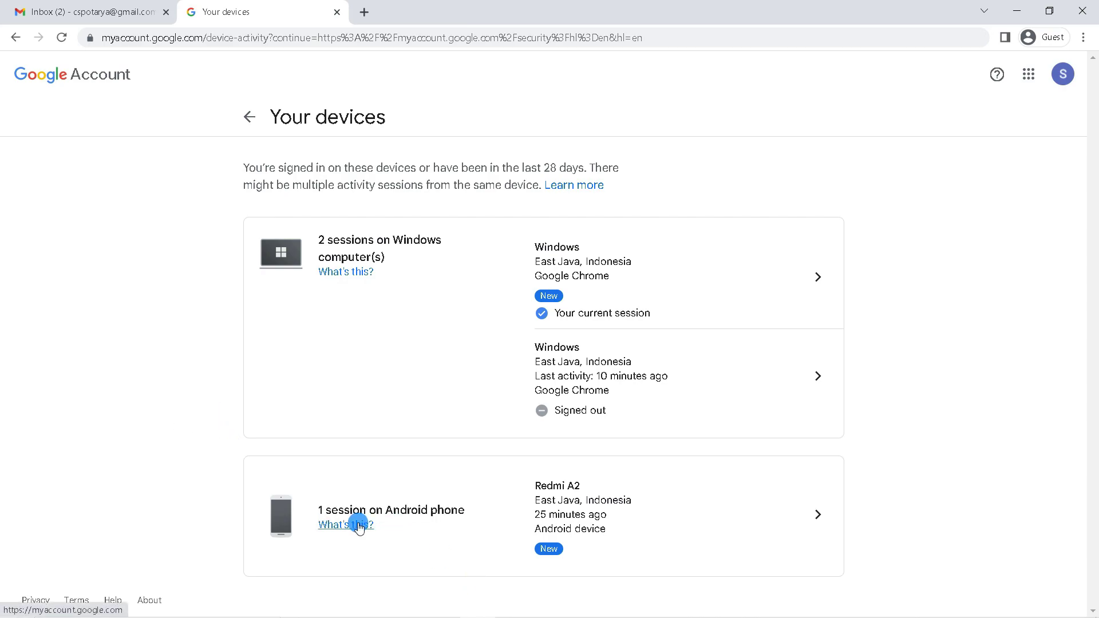
- Sign out the Redmi A2 session from its details page and confirm
click(580, 491)
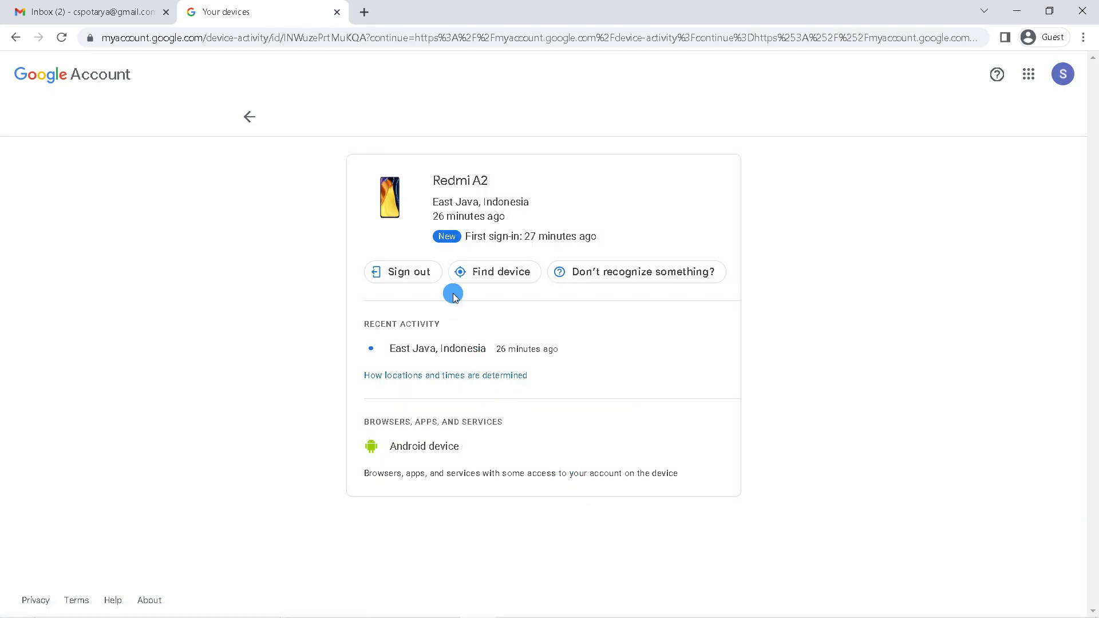
click(401, 277)
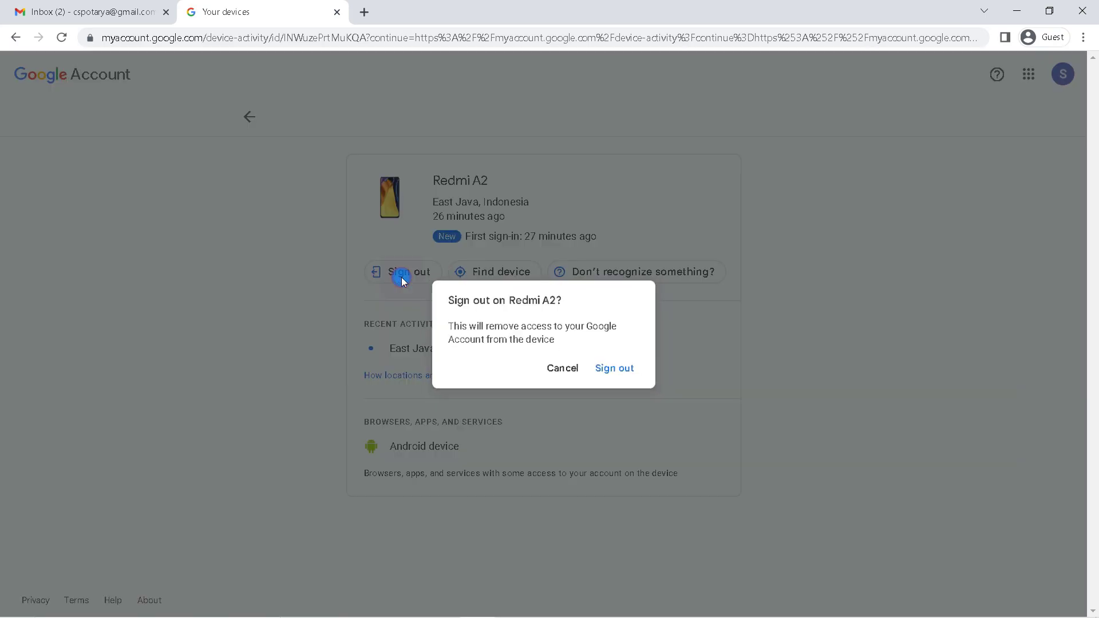
click(621, 369)
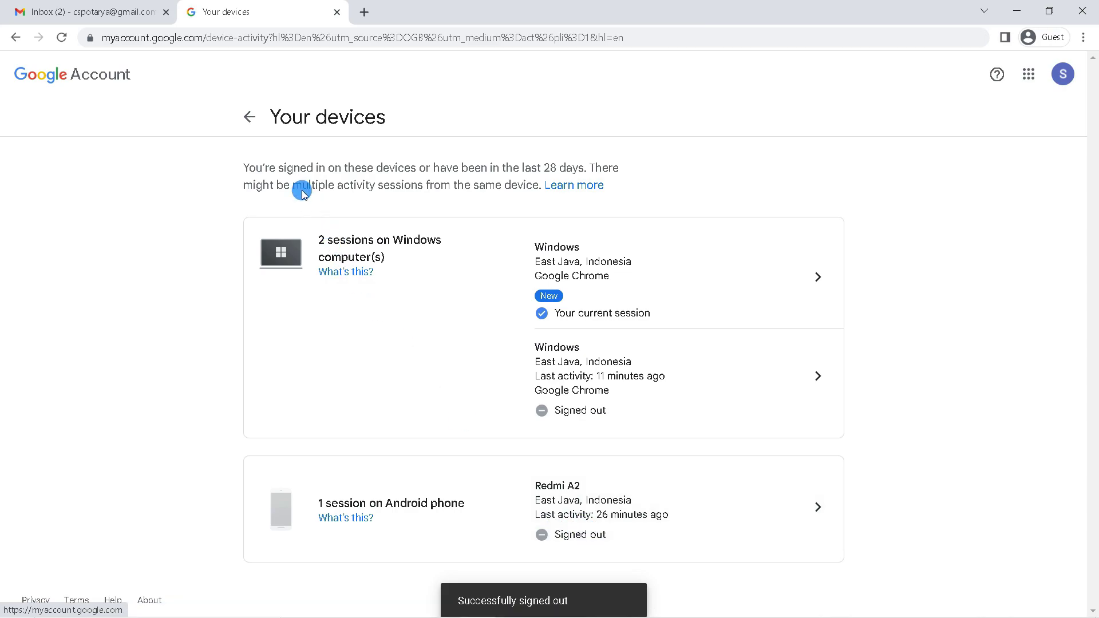
- Review the current Windows session's details, then return to the Google Account Home page
click(249, 118)
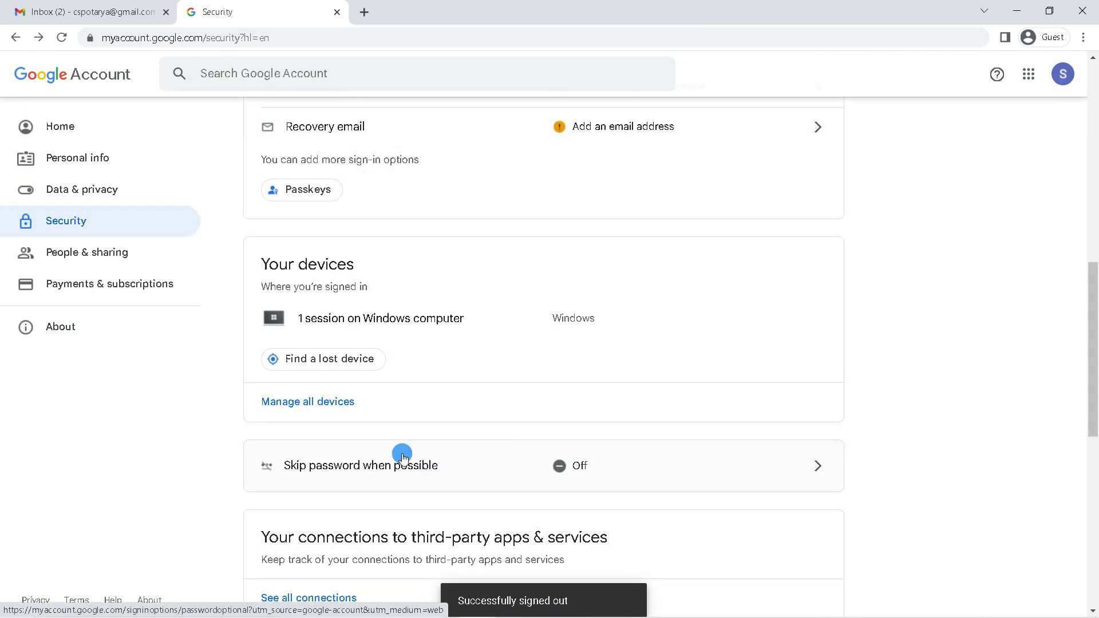
click(337, 404)
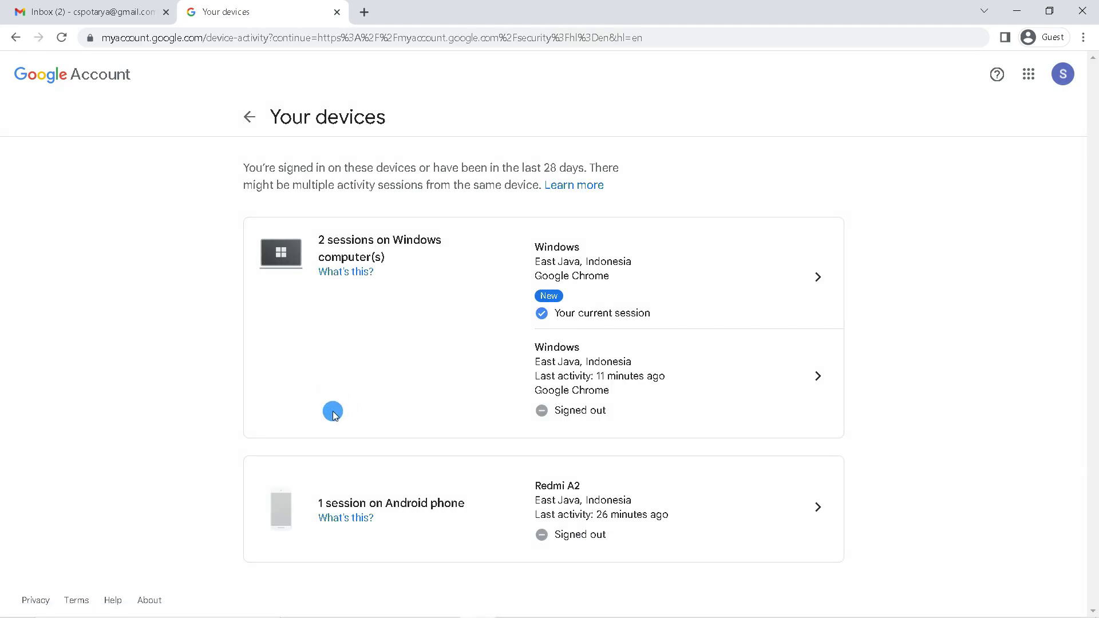
drag(320, 240, 447, 239)
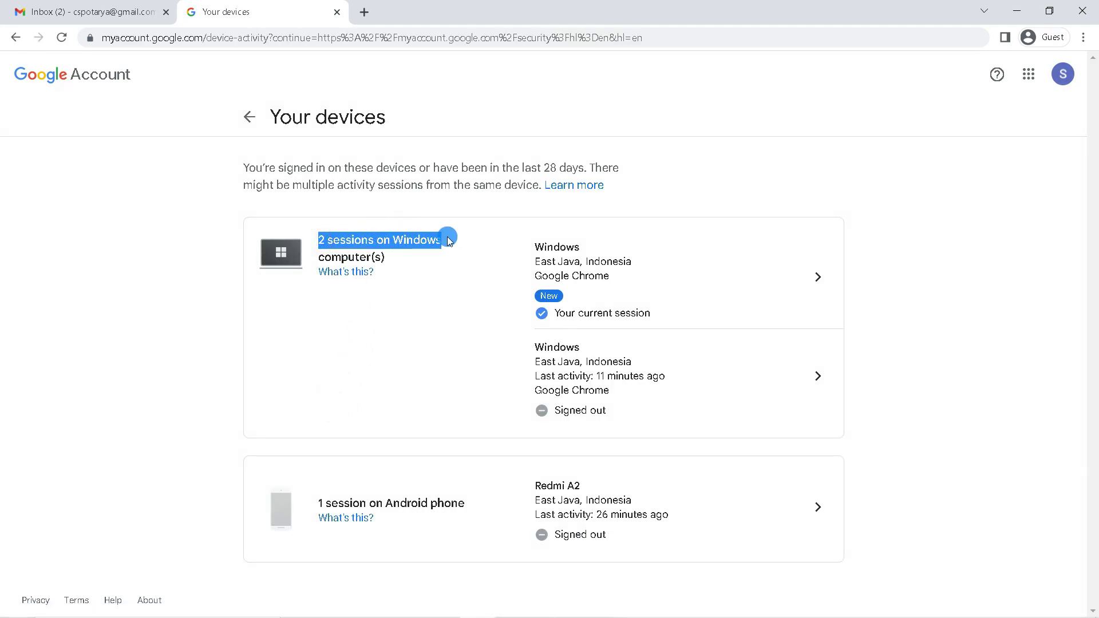
click(567, 269)
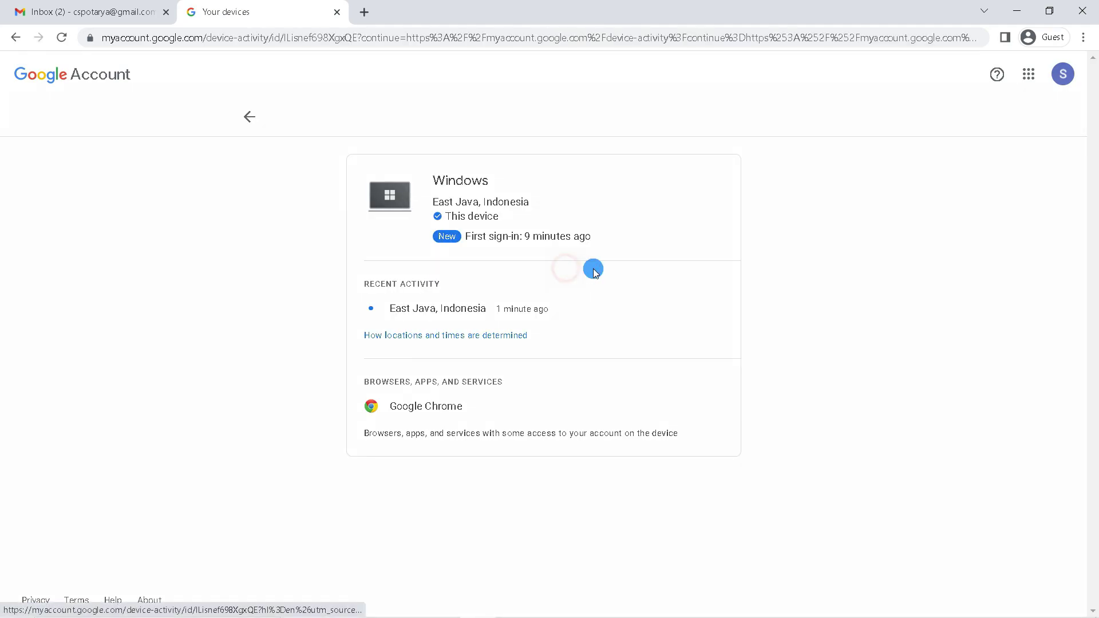
click(248, 125)
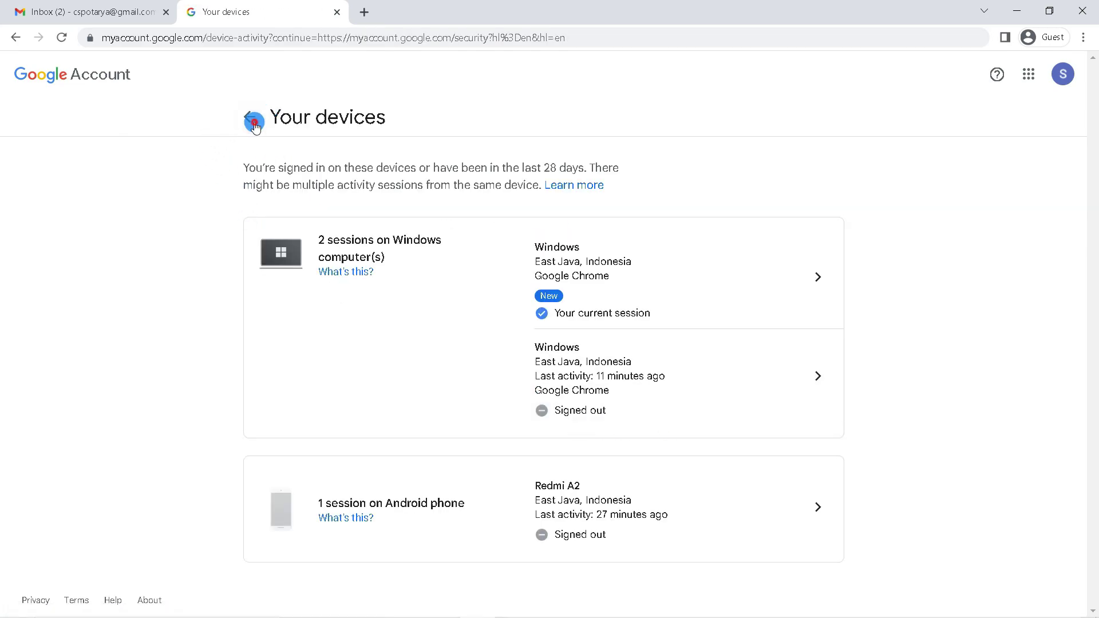
click(105, 73)
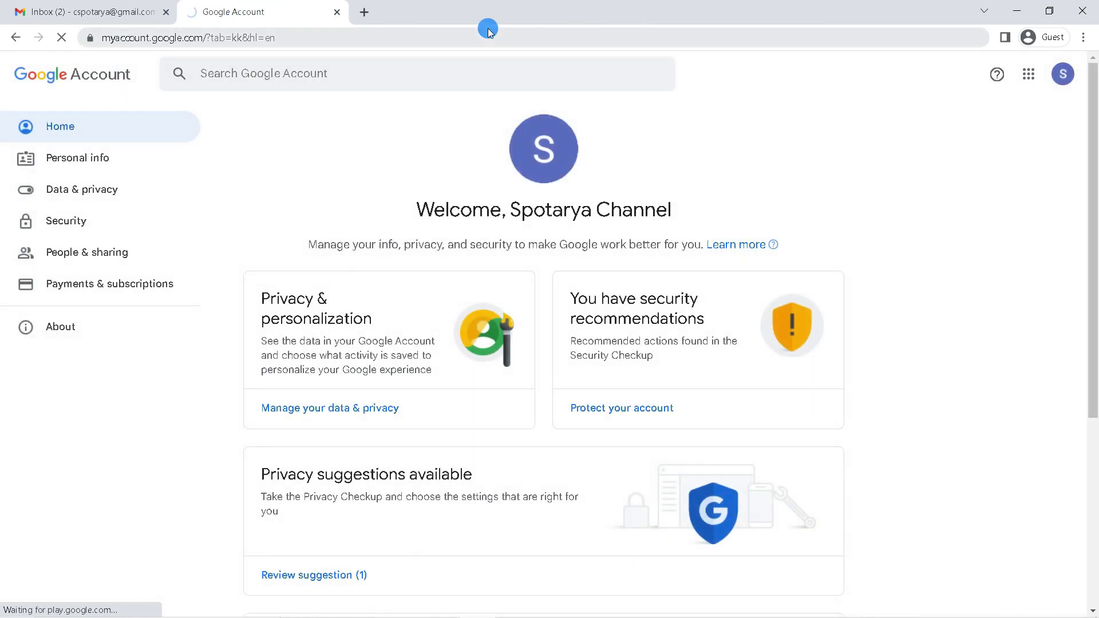
click(488, 36)
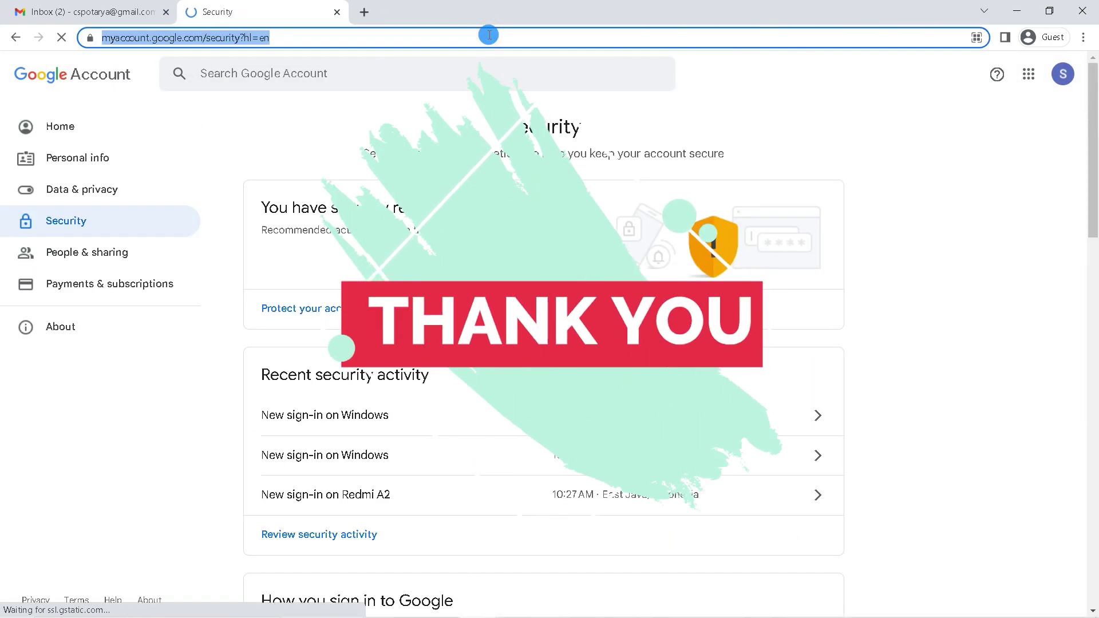